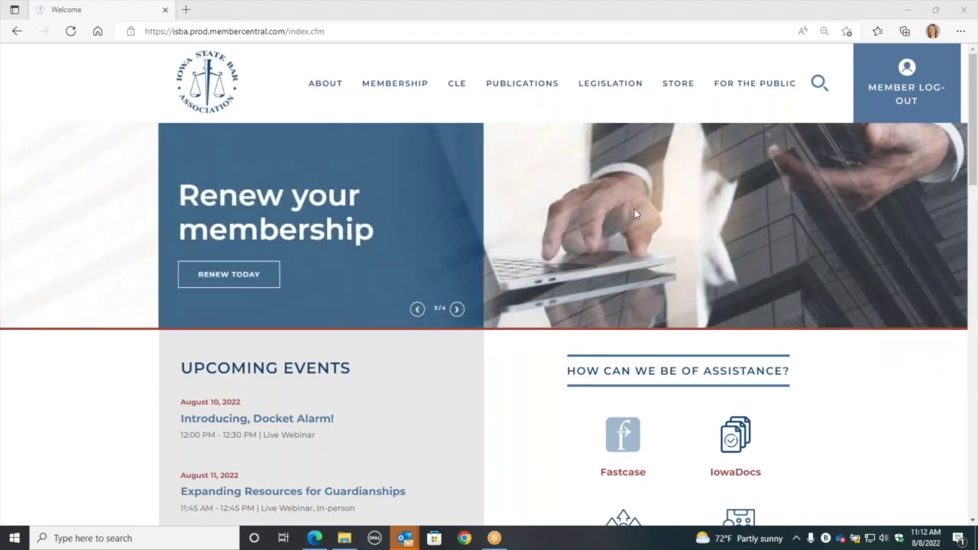
Go to the membership sections list and open the Construction Law Section page
mouse_move(405, 89)
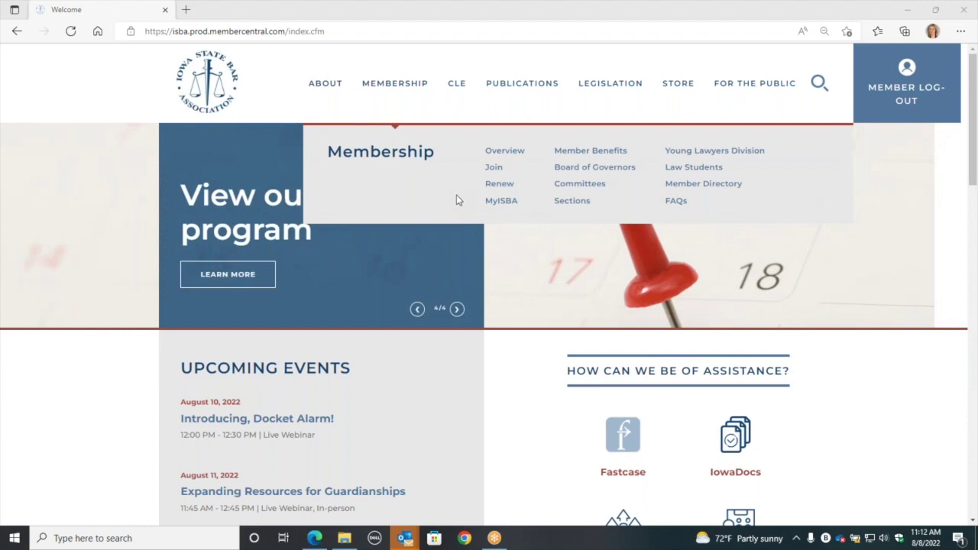
left_click(560, 201)
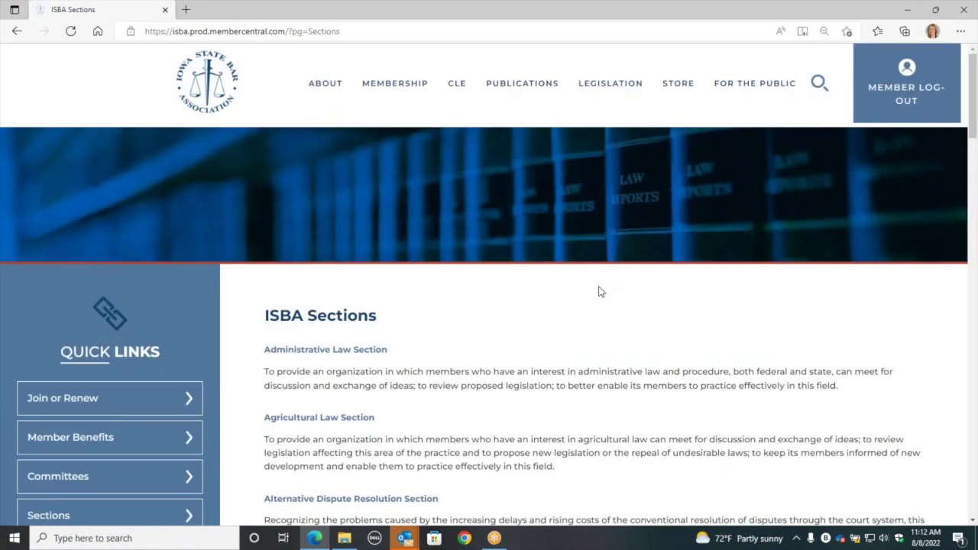
scroll(600, 291, "down", 4)
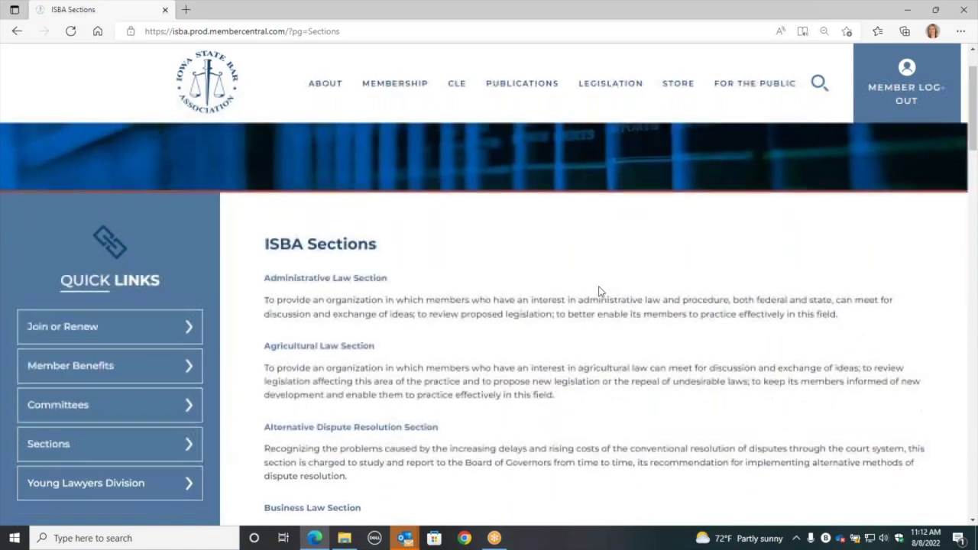
scroll(600, 291, "down", 3)
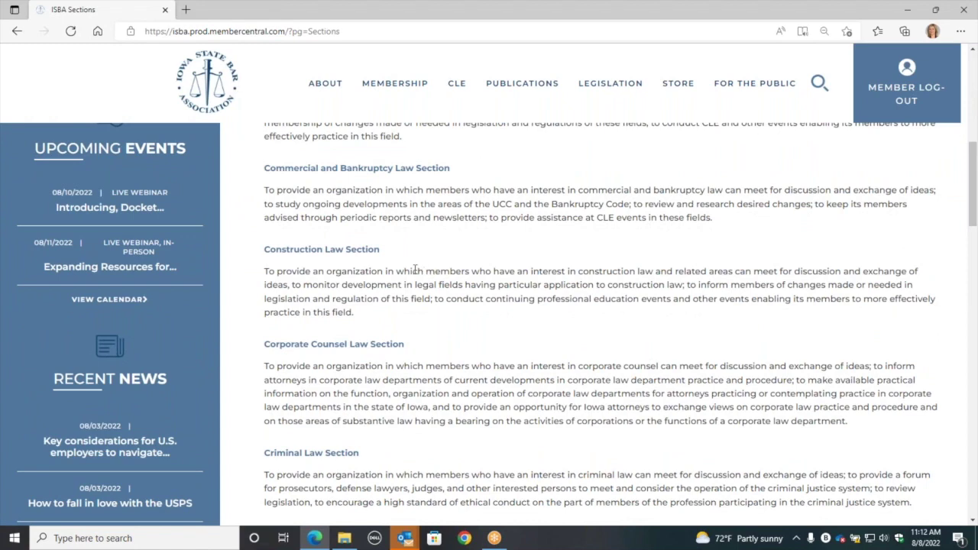
left_click(374, 256)
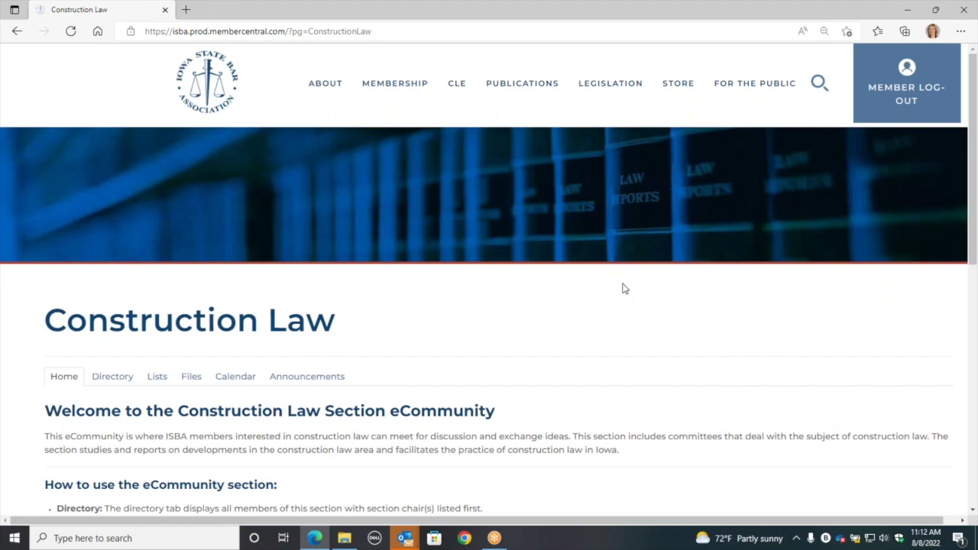
Read the Construction Law eCommunity's usage instructions and its section benefits and resources
scroll(623, 288, "down", 1)
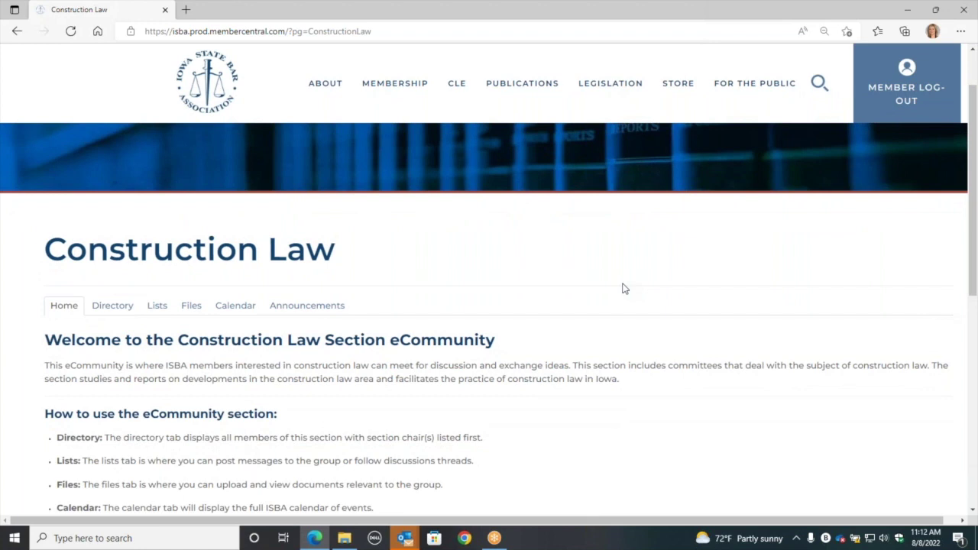
scroll(623, 288, "down", 1)
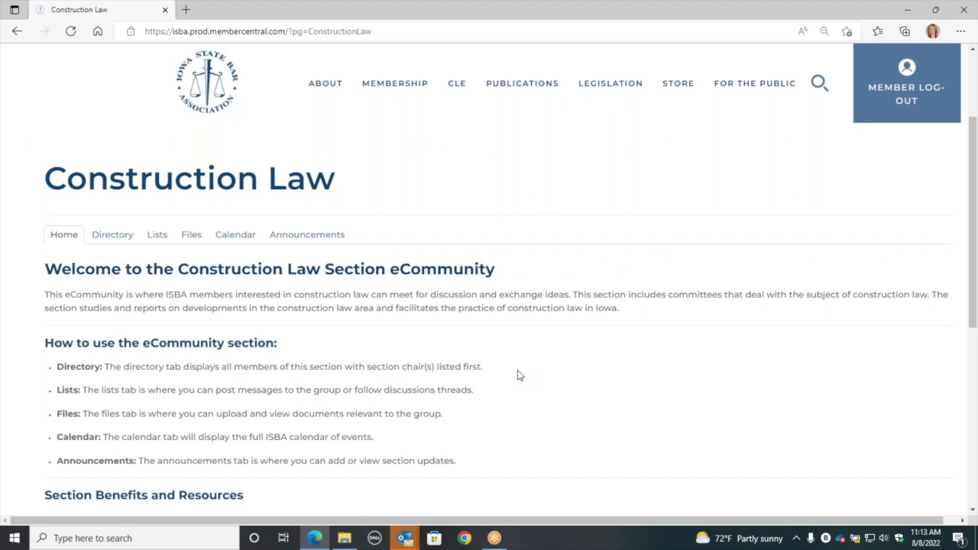
scroll(518, 375, "down", 1)
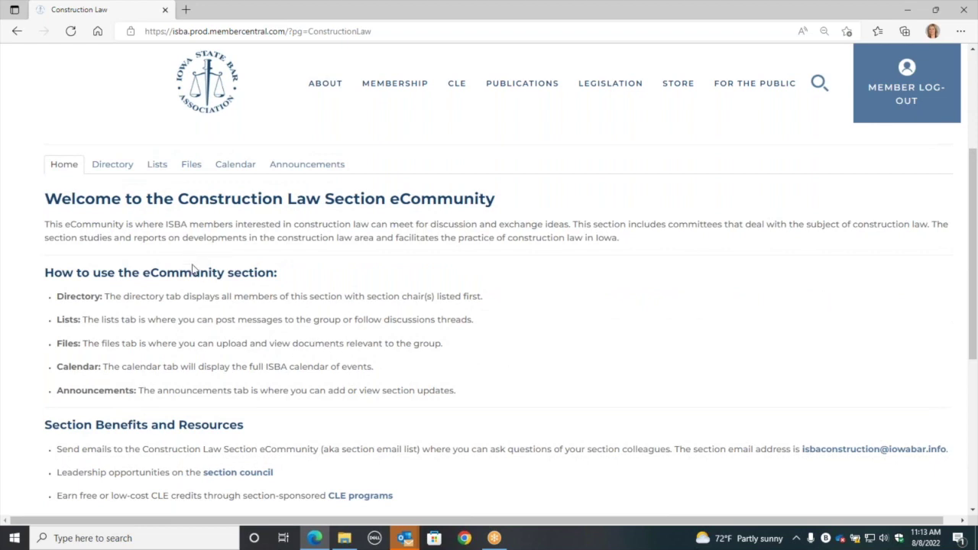
Open the Construction Law member directory and look through the listed section members
left_click(113, 166)
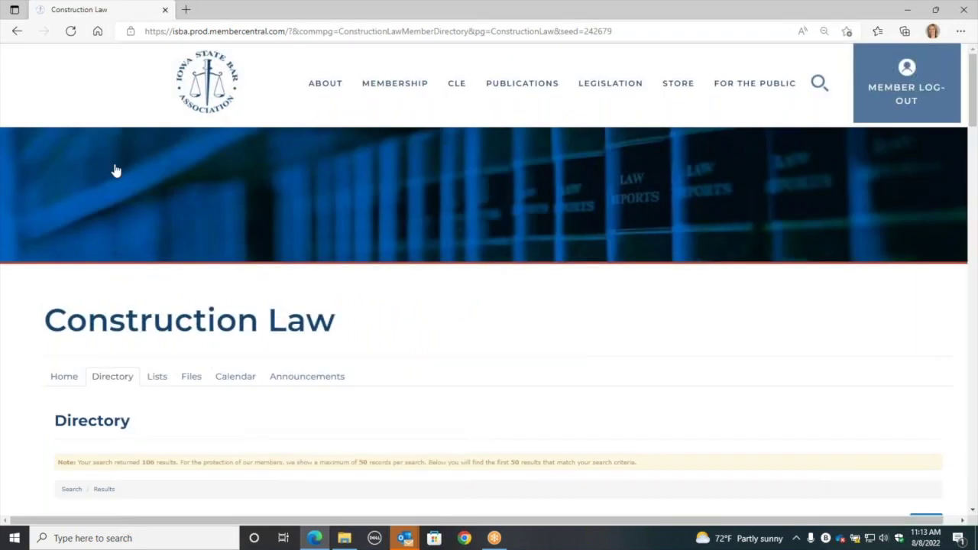
scroll(477, 252, "down", 3)
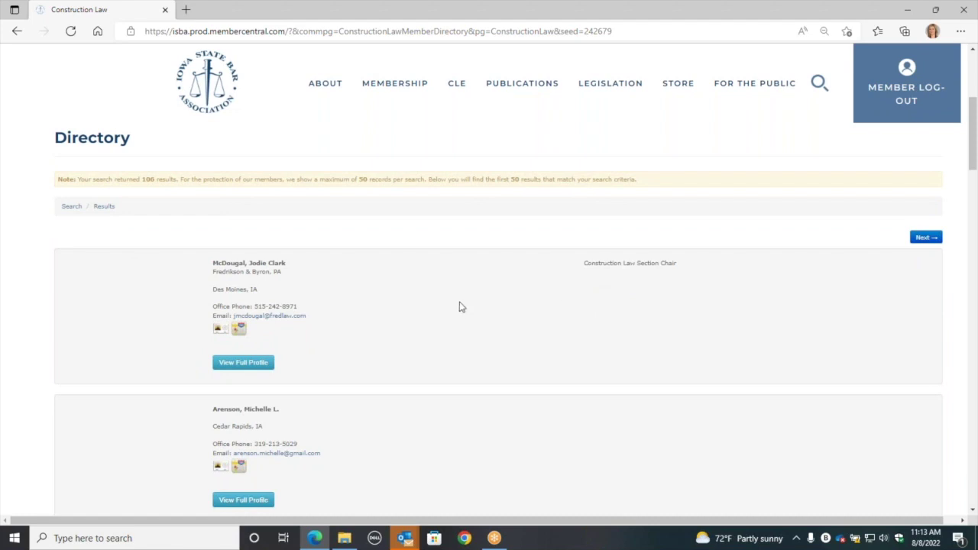
scroll(459, 305, "down", 3)
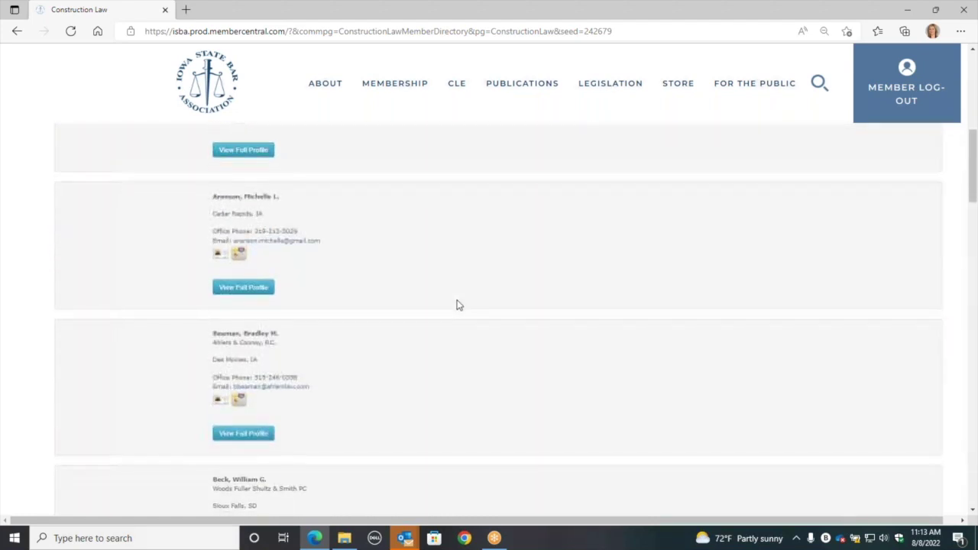
scroll(459, 306, "up", 5)
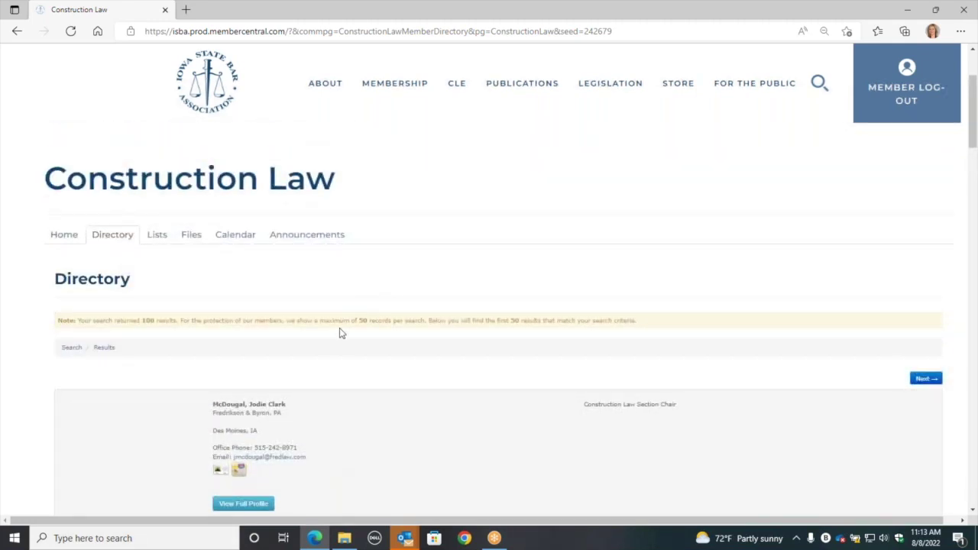
Open the Construction Law section's lists area and view its message list and browsing instructions
left_click(158, 239)
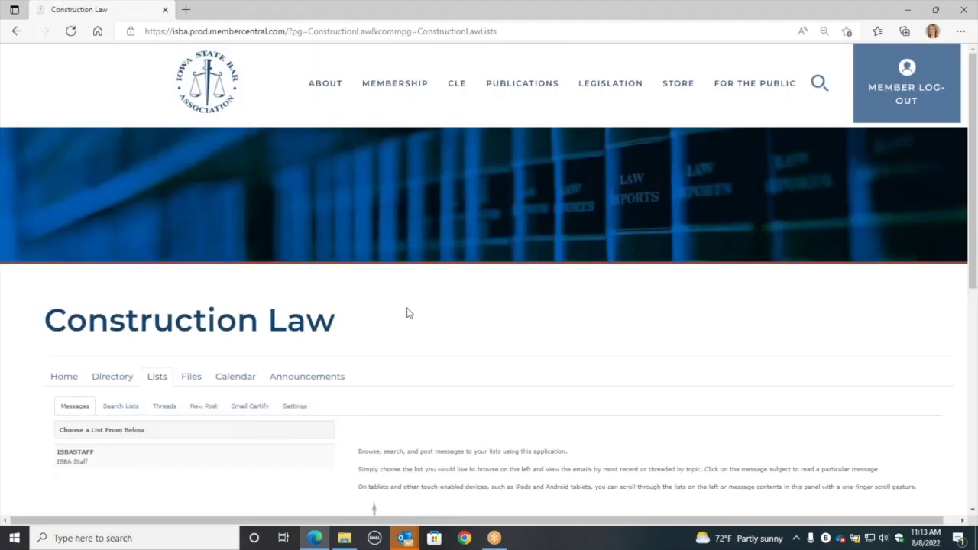
scroll(408, 314, "down", 1)
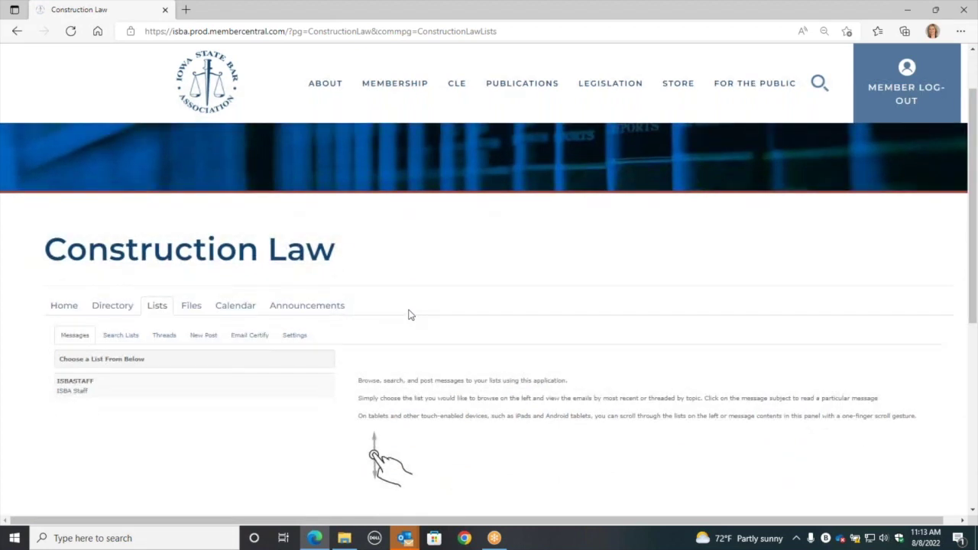
scroll(409, 315, "down", 1)
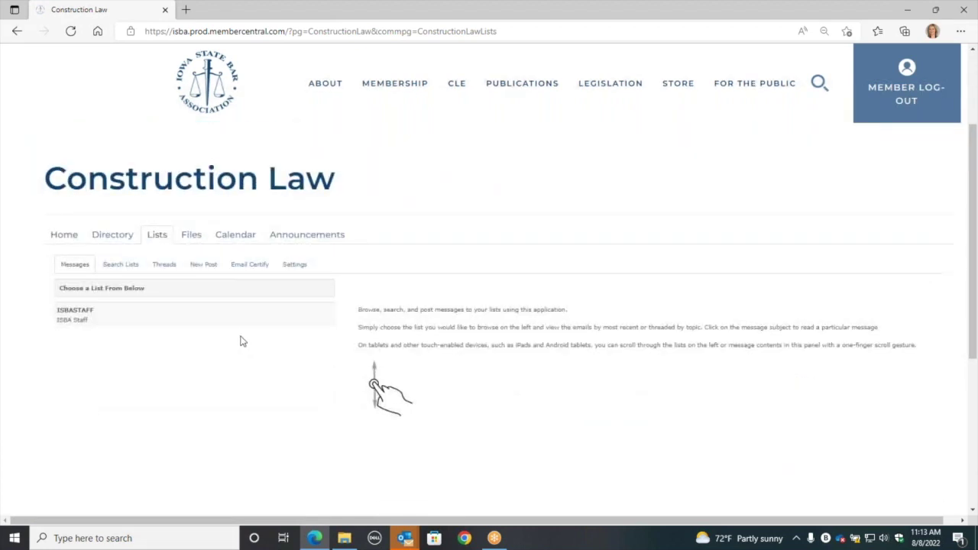
Review the search criteria offered for ListServs messages and return to the Construction Law lists
left_click(118, 267)
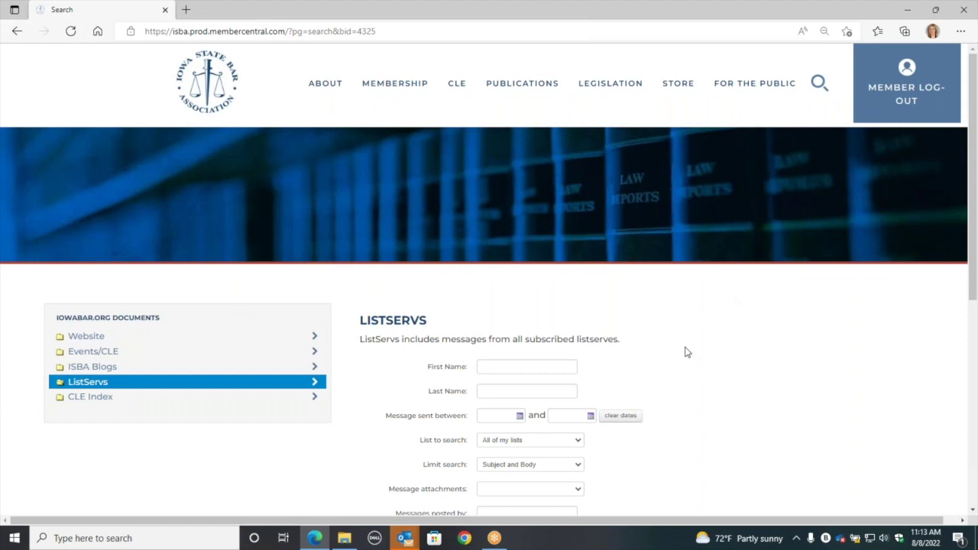
scroll(672, 334, "down", 2)
scroll(673, 333, "down", 1)
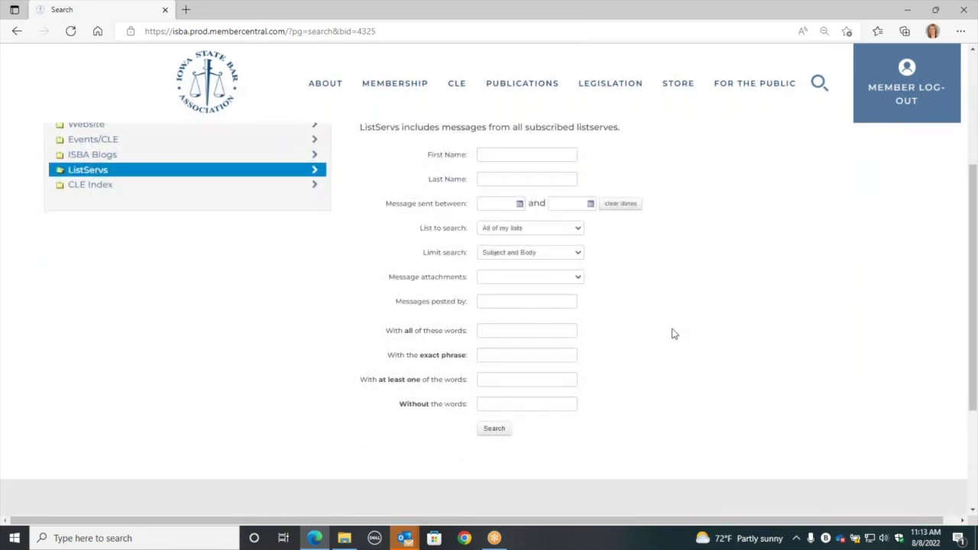
scroll(673, 333, "up", 1)
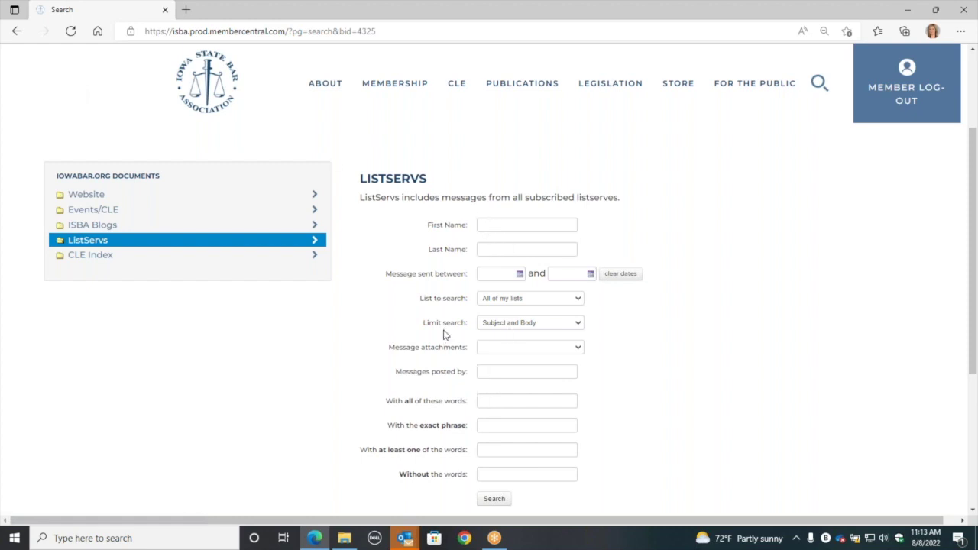
left_click(19, 36)
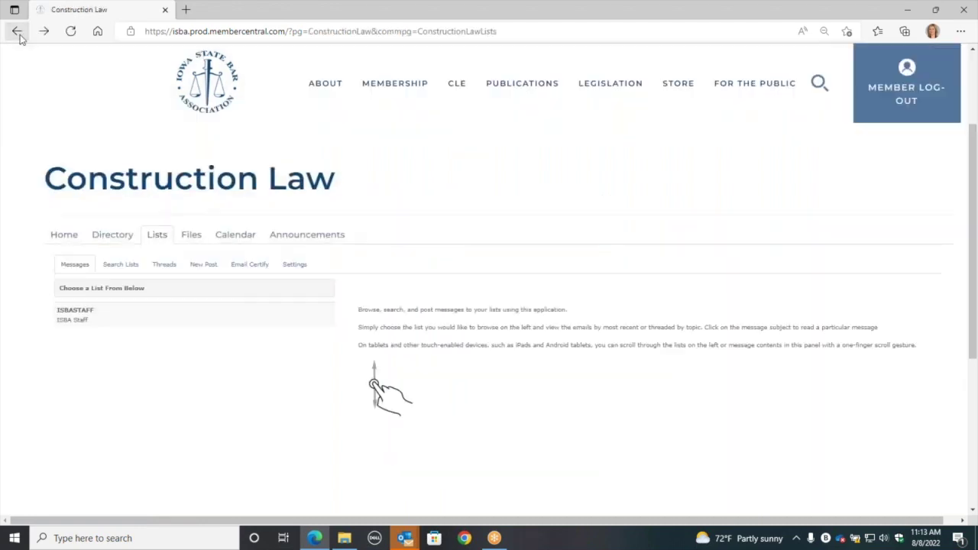
View the new list post form, and on the email certification page clear the prefilled additional email address
left_click(204, 265)
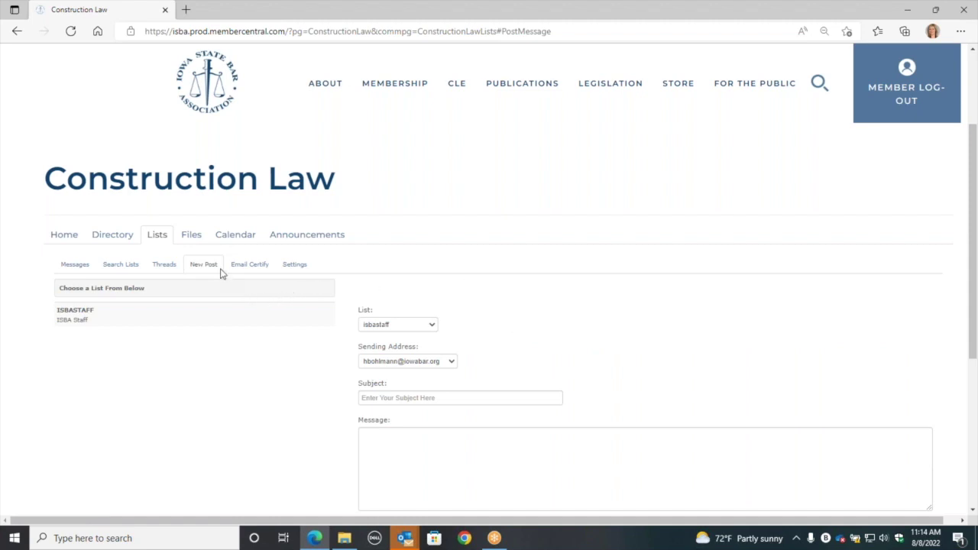
left_click(252, 266)
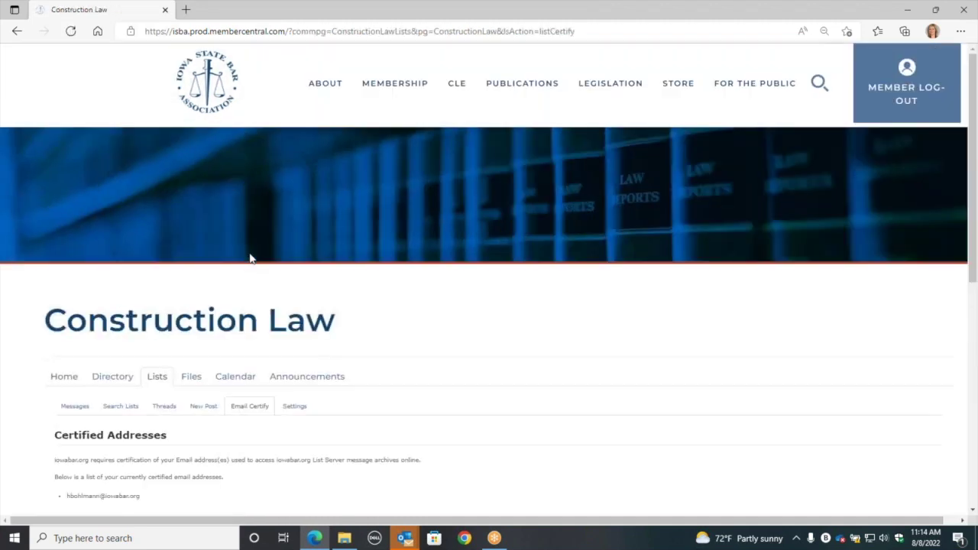
scroll(188, 303, "down", 1)
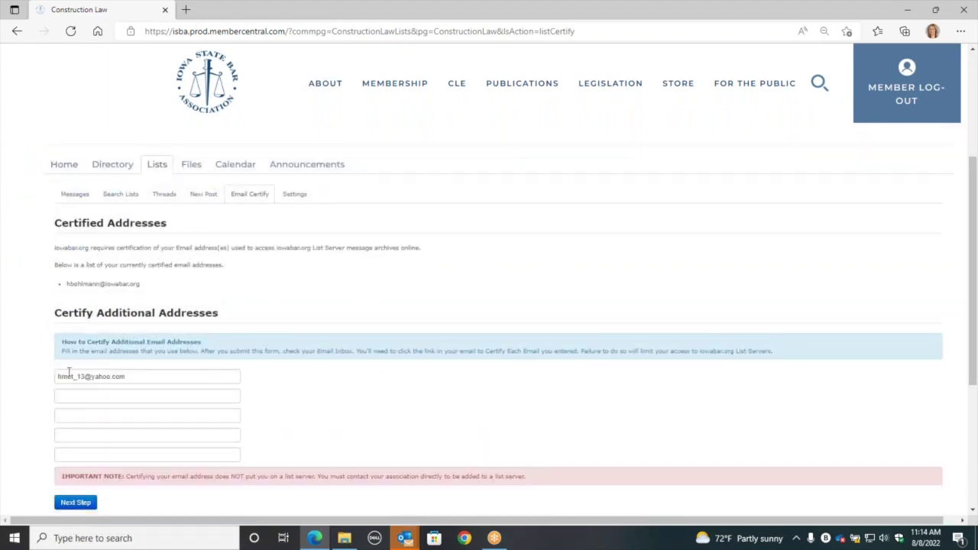
triple_click(149, 375)
key("BackSpace")
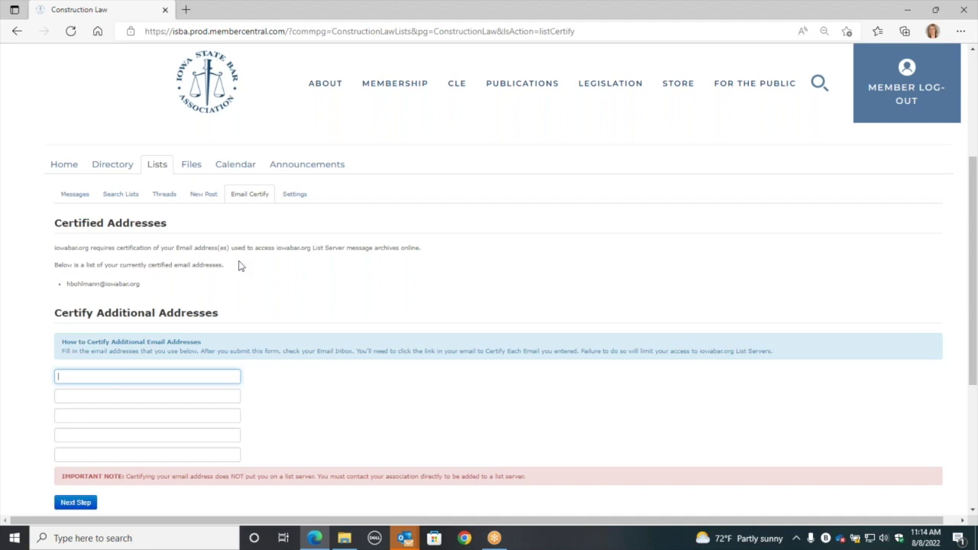
Open the list settings and view the message delivery options for the isbastaff list without changing them
left_click(298, 196)
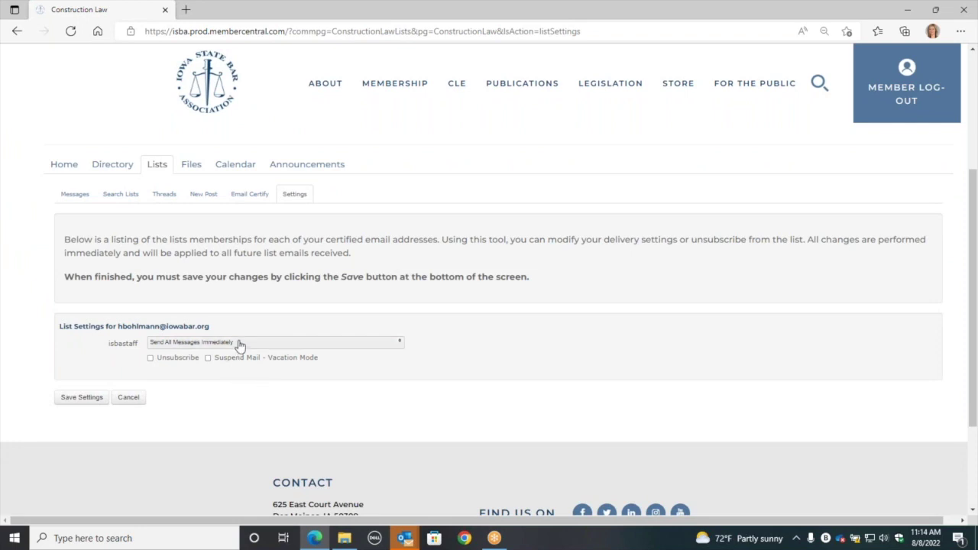
left_click(240, 346)
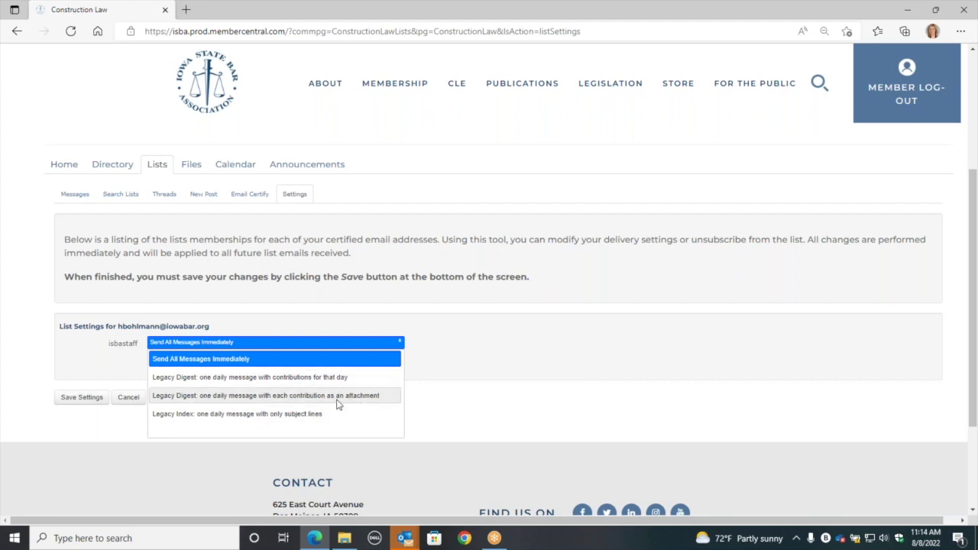
left_click(469, 390)
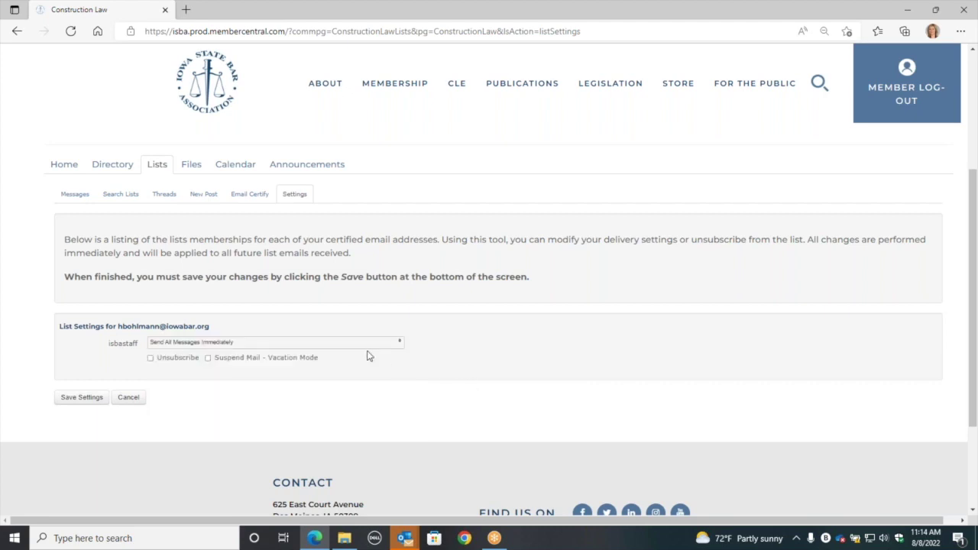
Open the Construction Law files area, view the single and multiple document upload choices, and return to browsing files
scroll(350, 328, "up", 2)
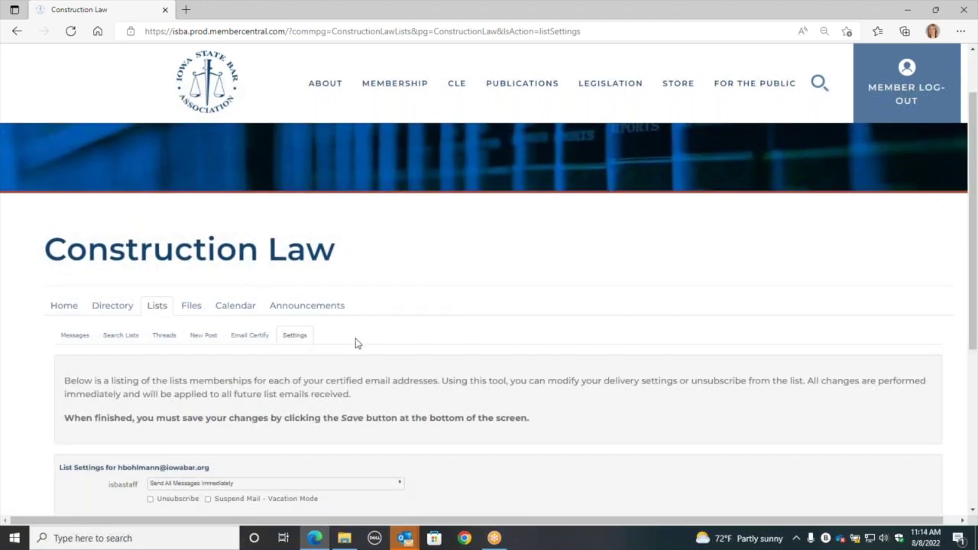
left_click(192, 307)
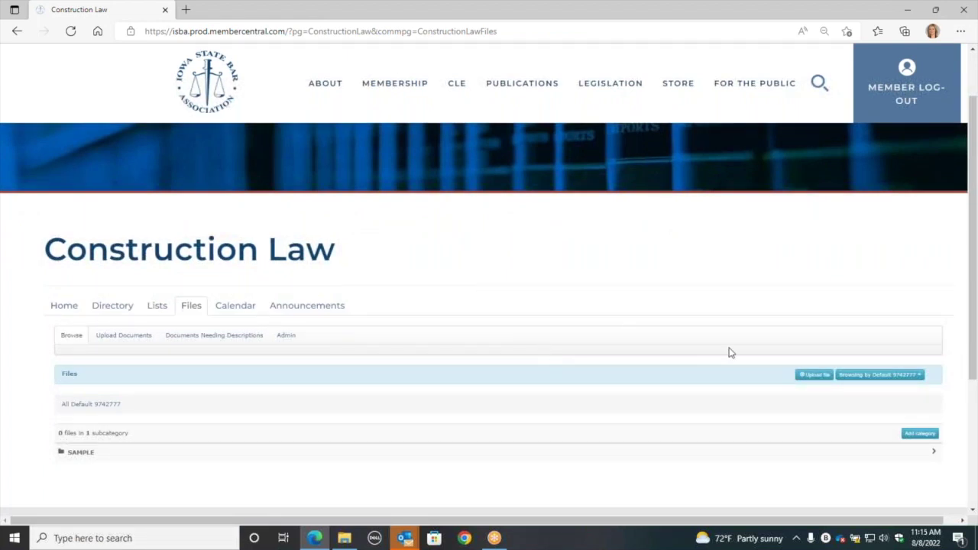
left_click(813, 376)
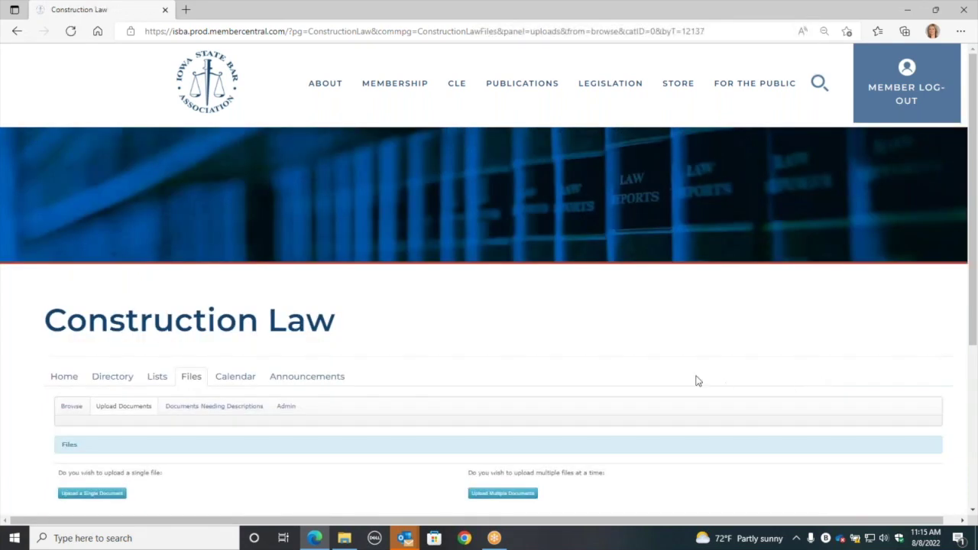
scroll(505, 386, "down", 2)
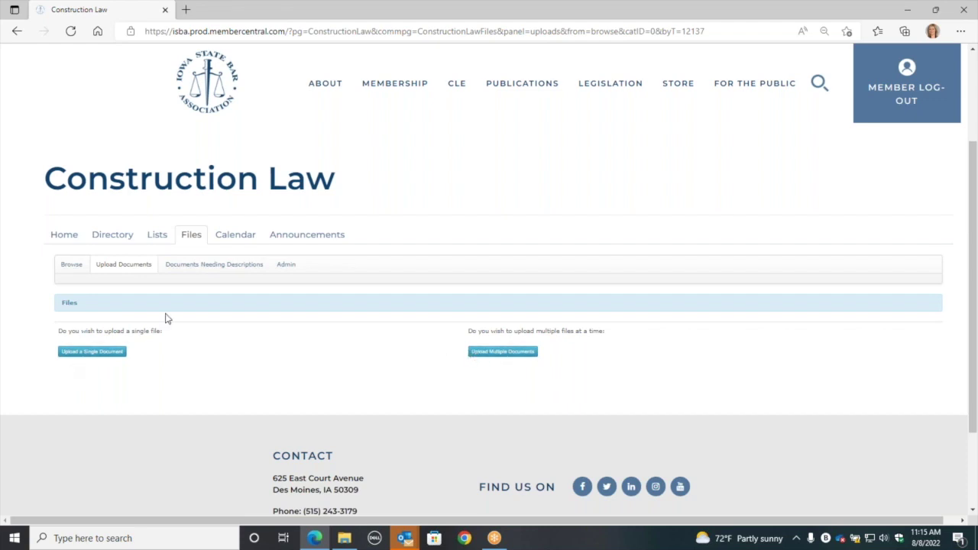
left_click(18, 31)
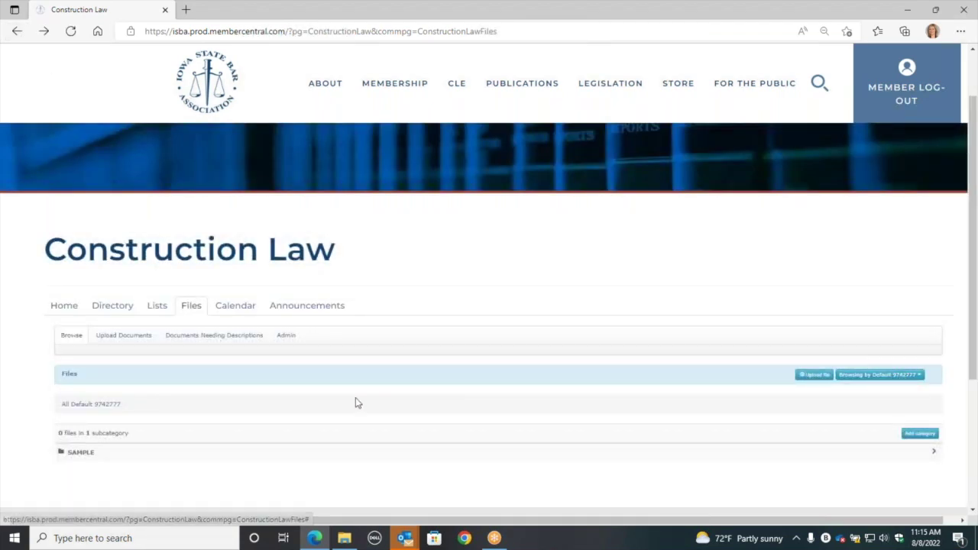
Open the Construction Law calendar and look through the upcoming August events
left_click(237, 308)
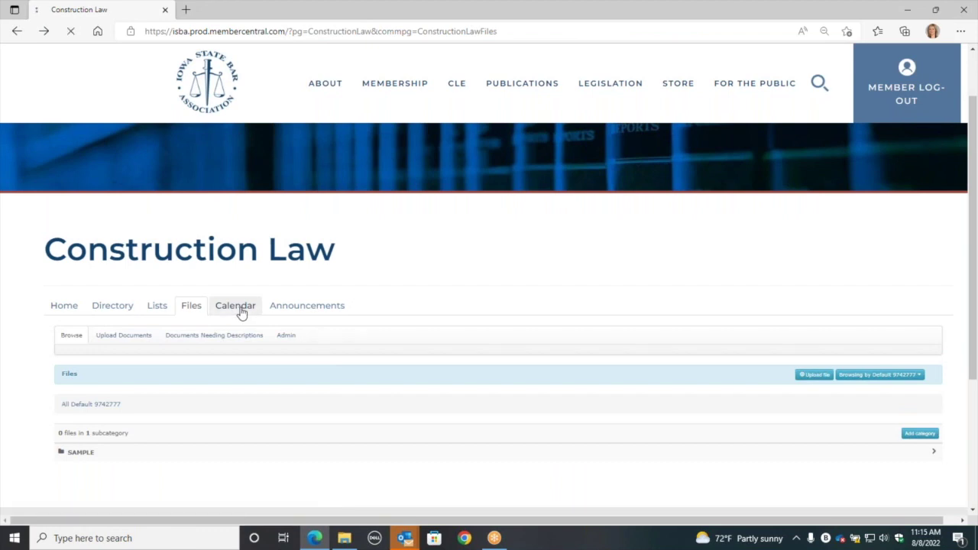
scroll(245, 303, "down", 2)
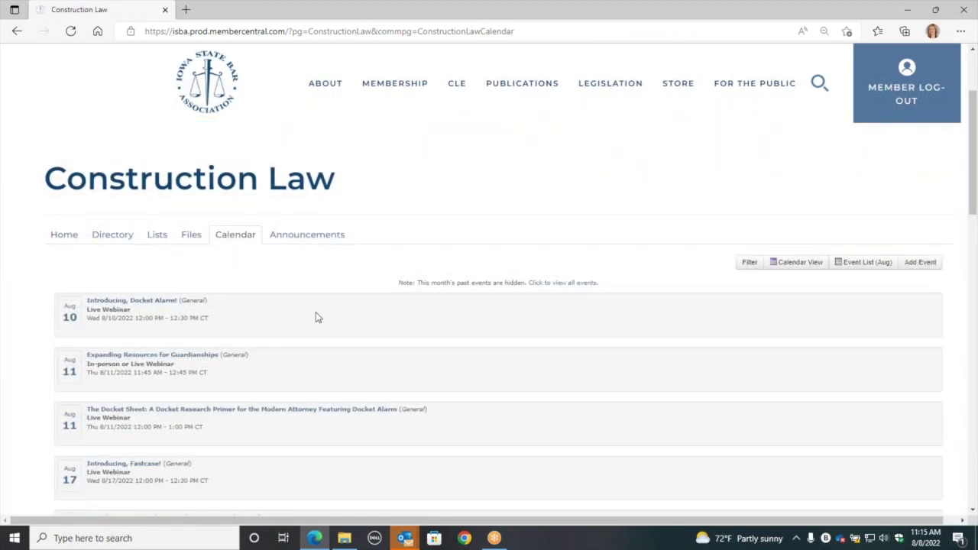
scroll(317, 315, "down", 1)
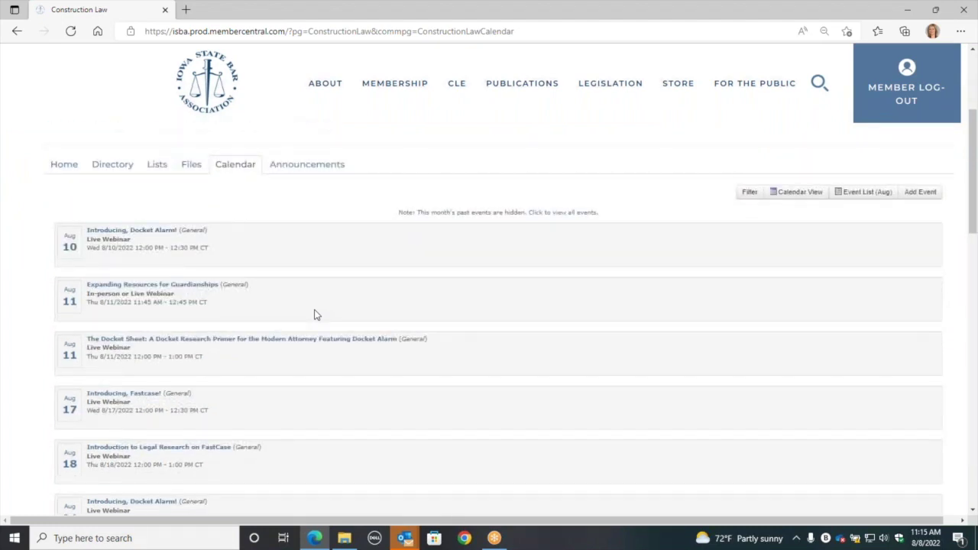
scroll(316, 315, "down", 1)
scroll(336, 317, "up", 3)
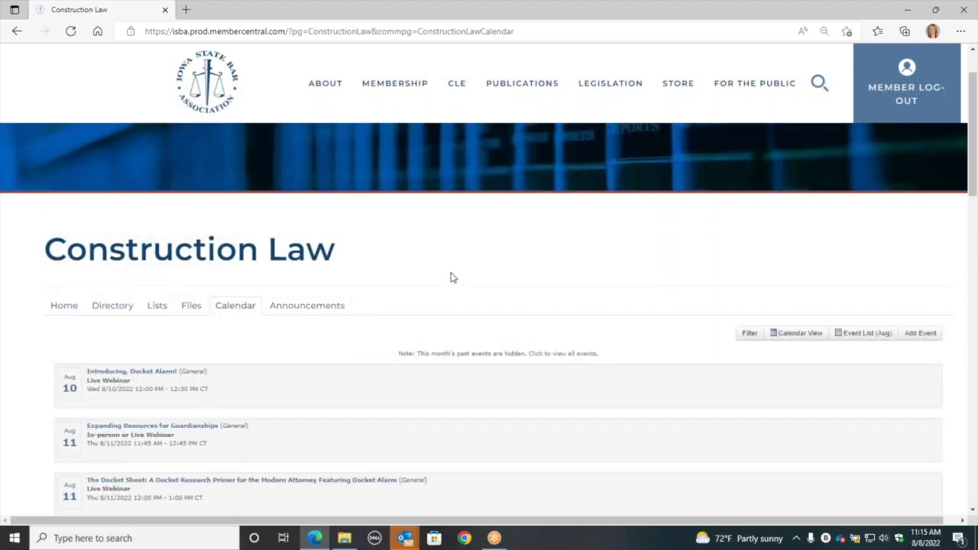
Finish looking over the August events and open the Construction Law announcements
scroll(330, 388, "down", 1)
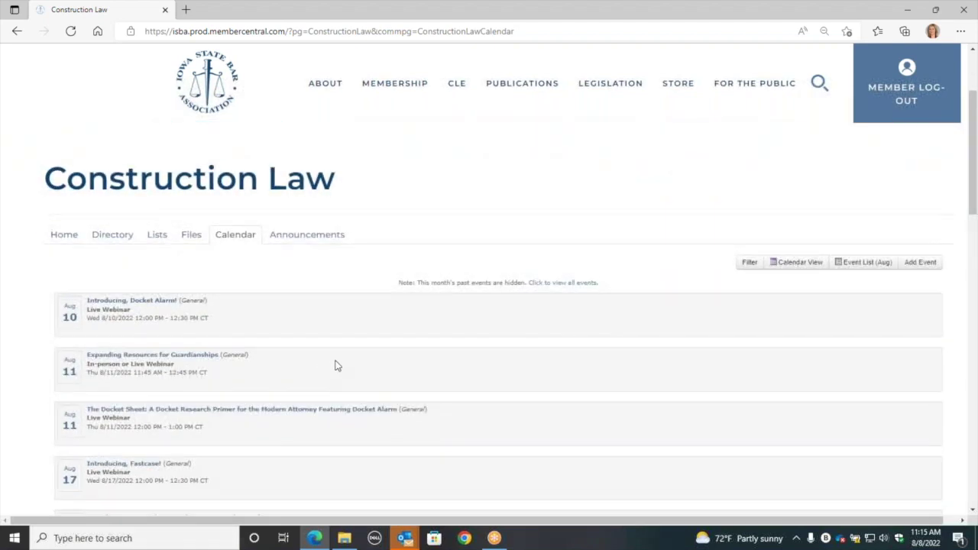
scroll(336, 365, "up", 1)
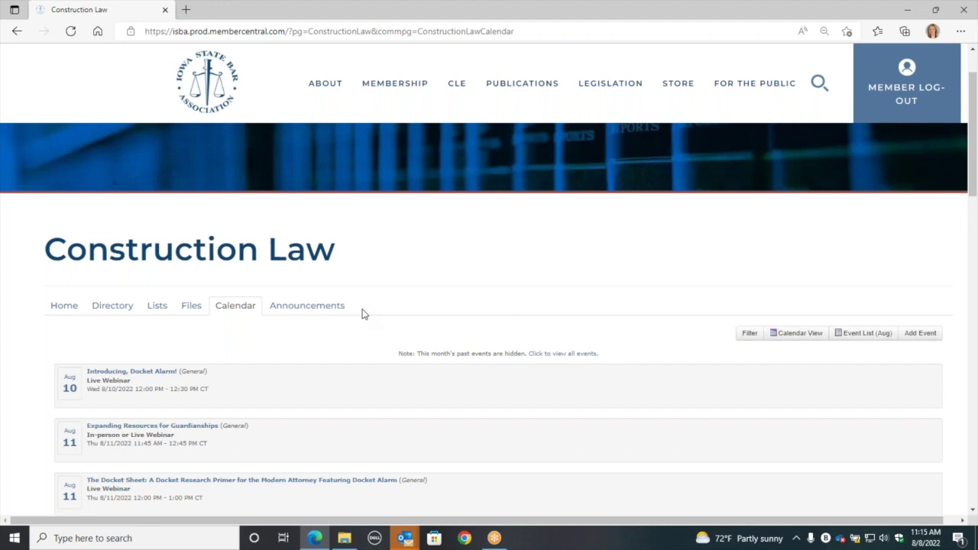
left_click(317, 309)
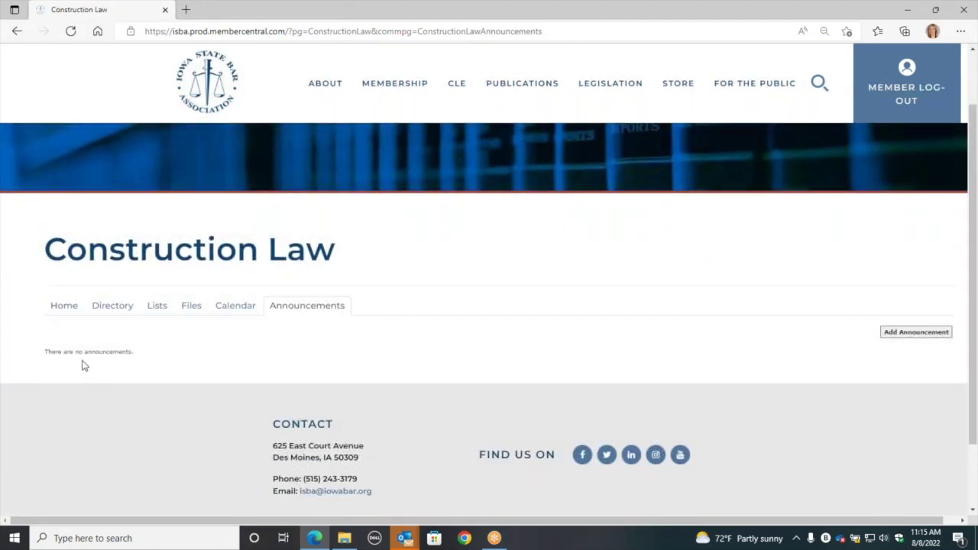
Draft a new notice named "Test Announcement" with the title "Upcoming Section CLE" and the description "Body Content"
left_click(915, 333)
scroll(306, 351, "down", 1)
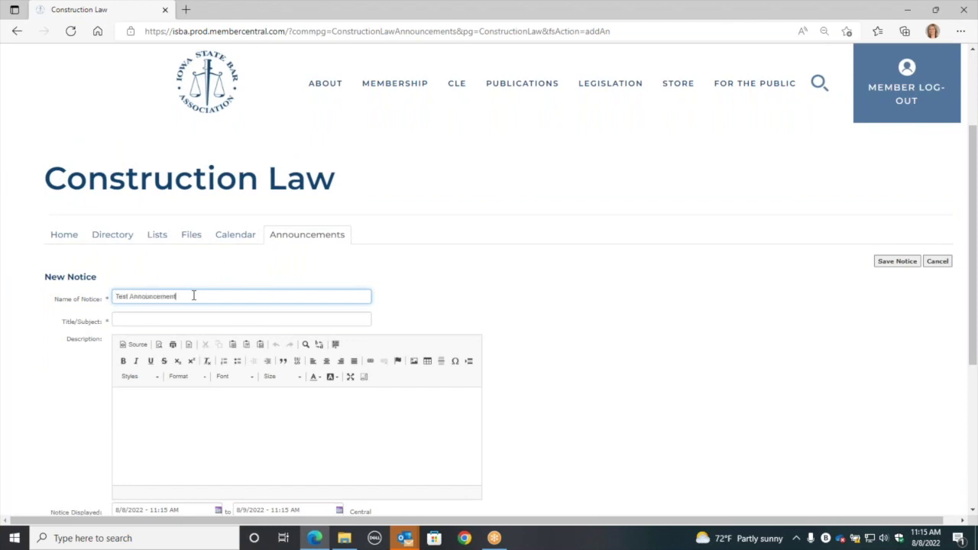
left_click(187, 321)
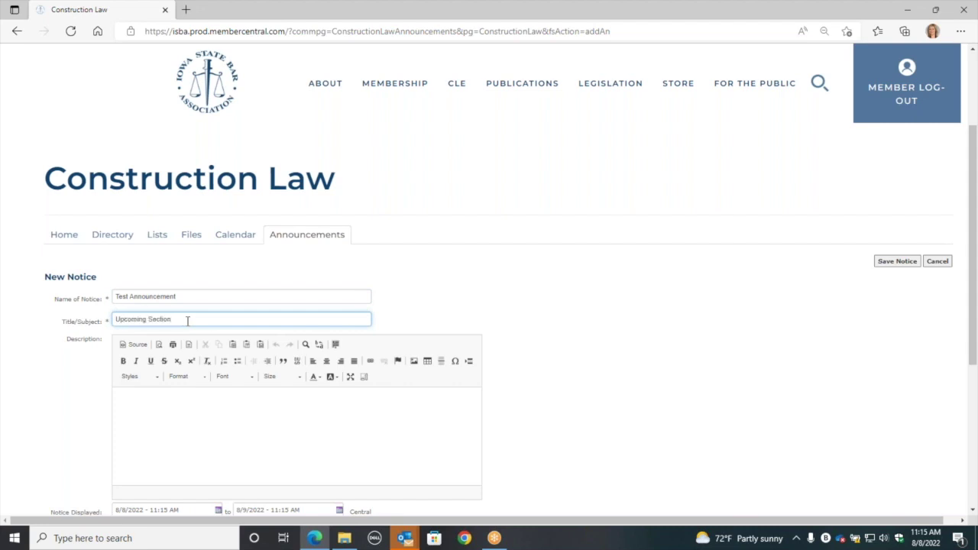
left_click(226, 430)
scroll(227, 430, "down", 3)
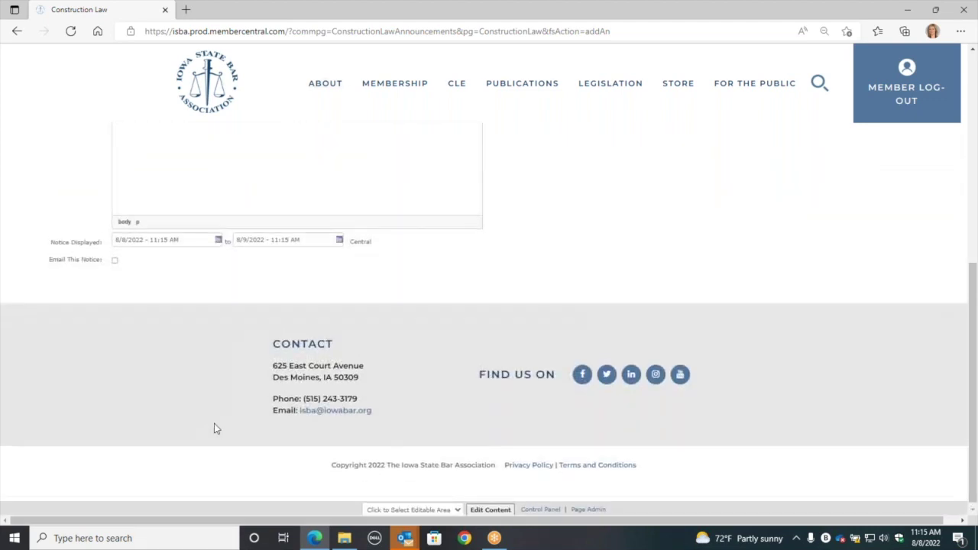
scroll(214, 428, "up", 2)
type("Body Content")
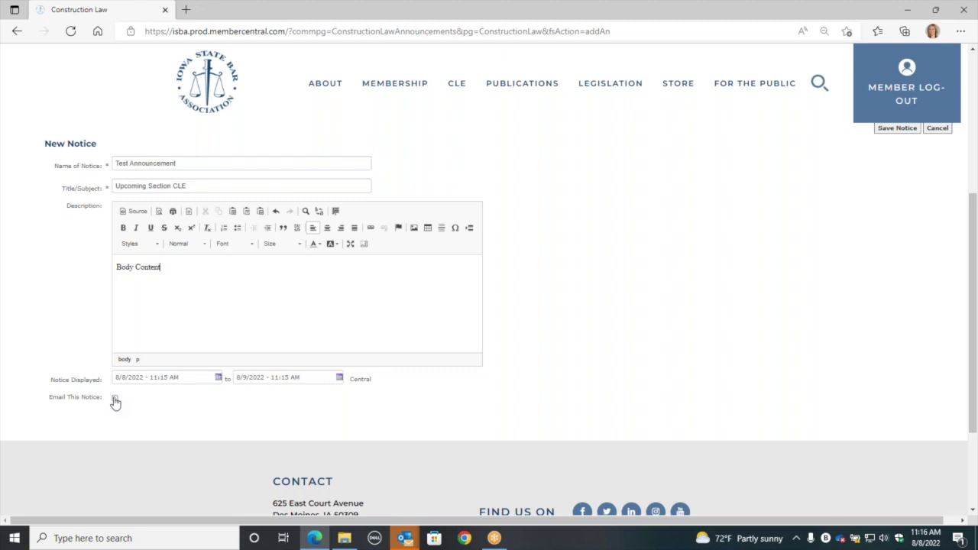
Review the new notice's display dates, email option and save choices without saving it
scroll(253, 411, "down", 1)
scroll(255, 412, "up", 1)
scroll(601, 373, "down", 1)
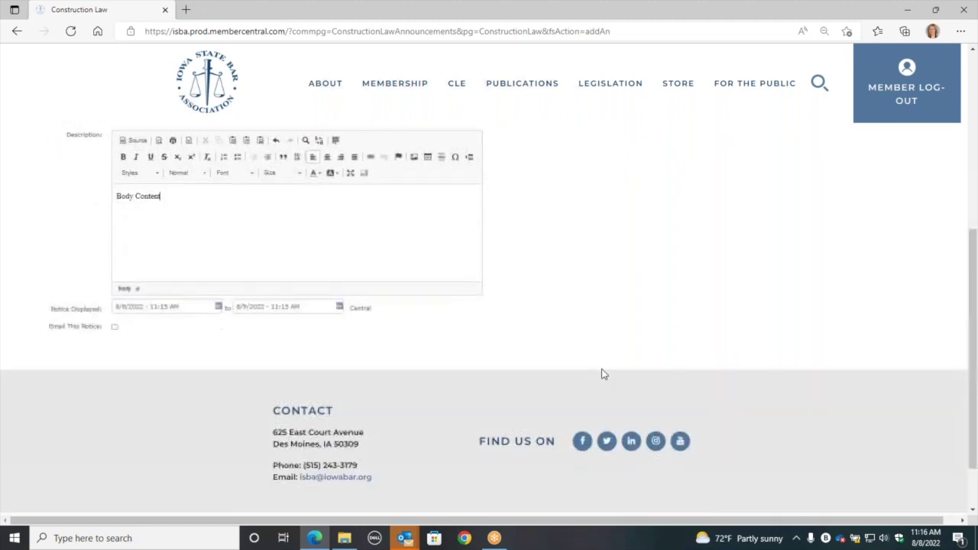
scroll(601, 374, "down", 1)
scroll(604, 374, "up", 3)
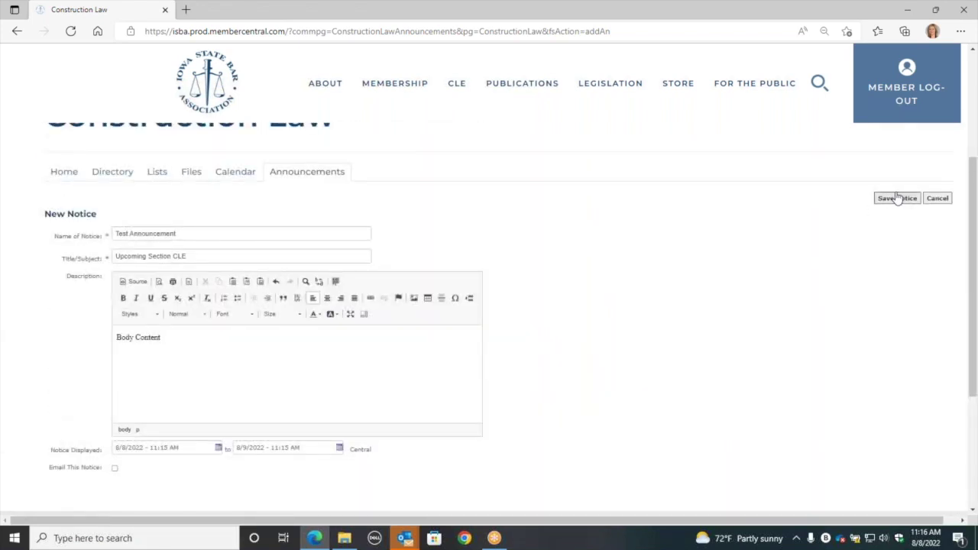
scroll(708, 368, "up", 2)
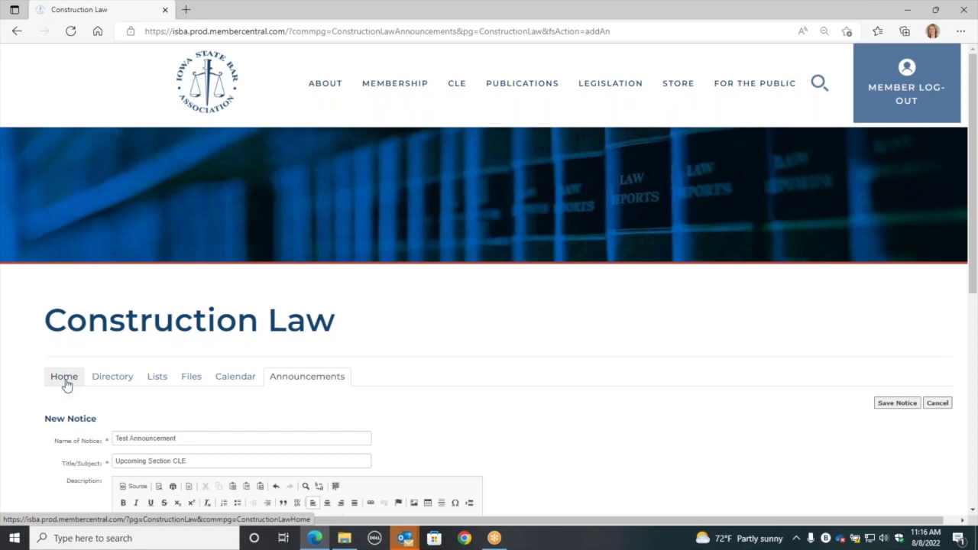
Return to the Construction Law home page and read the eCommunity usage instructions and the section benefits and resources
left_click(65, 377)
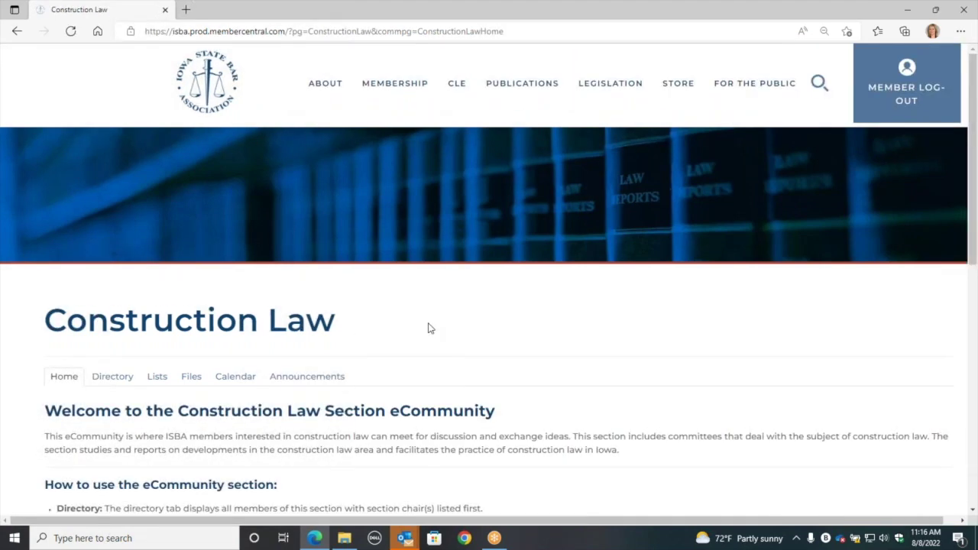
scroll(428, 328, "down", 1)
scroll(429, 328, "down", 1)
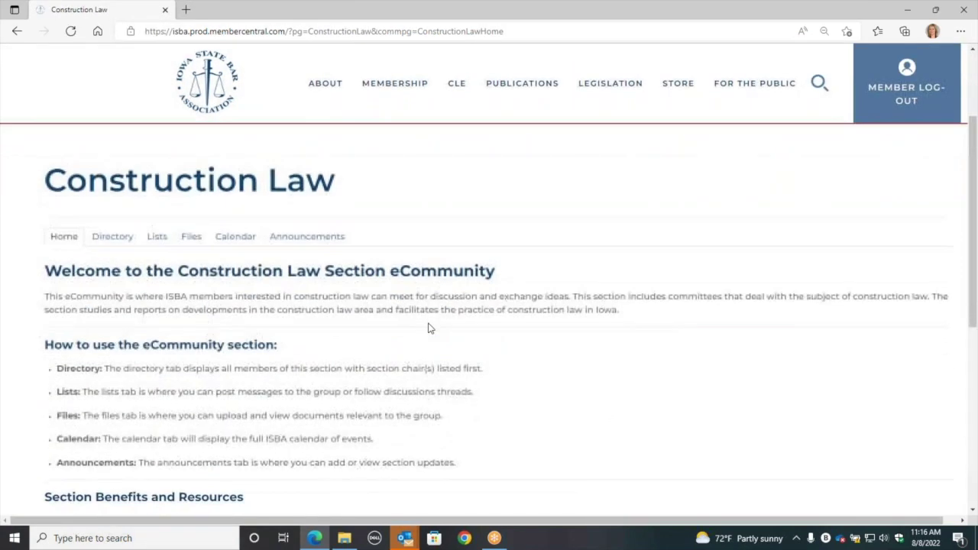
scroll(400, 290, "down", 1)
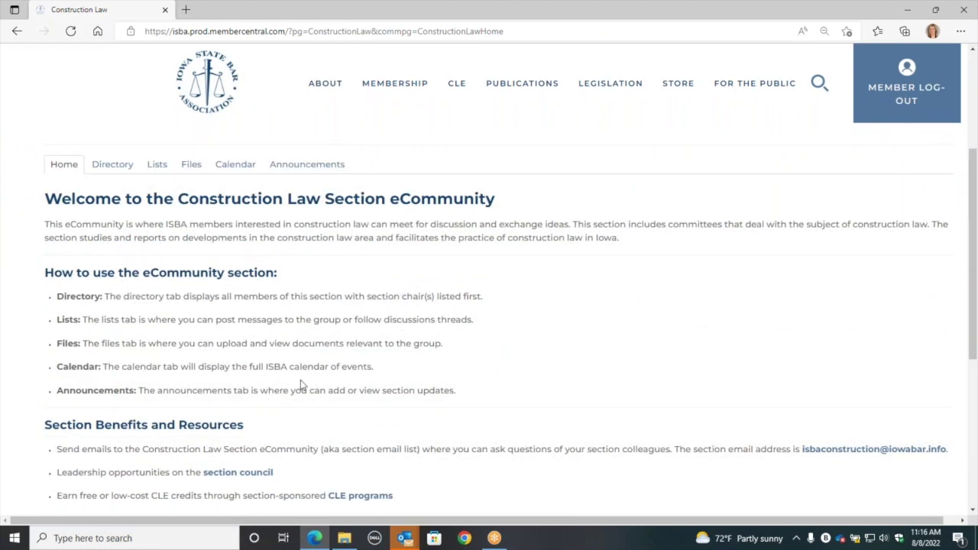
scroll(301, 384, "down", 3)
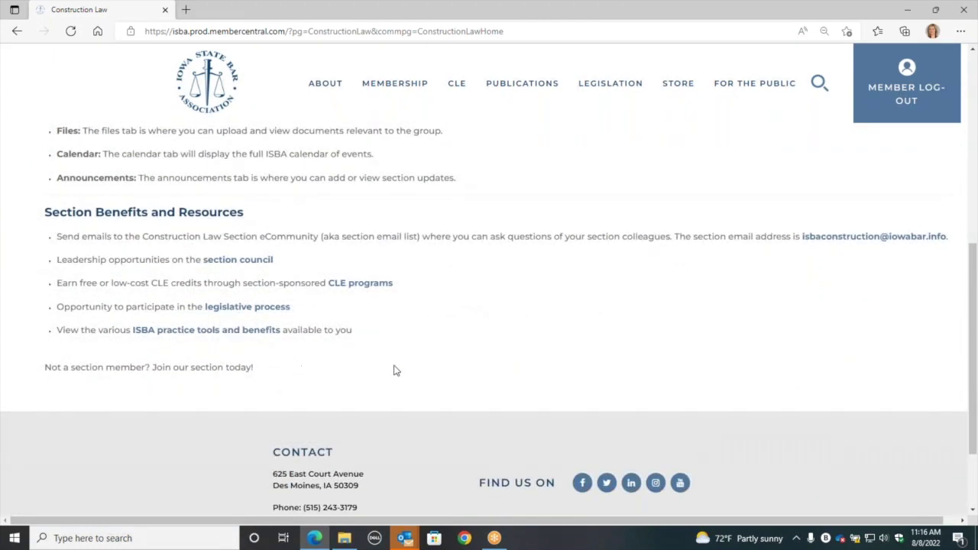
scroll(394, 370, "up", 1)
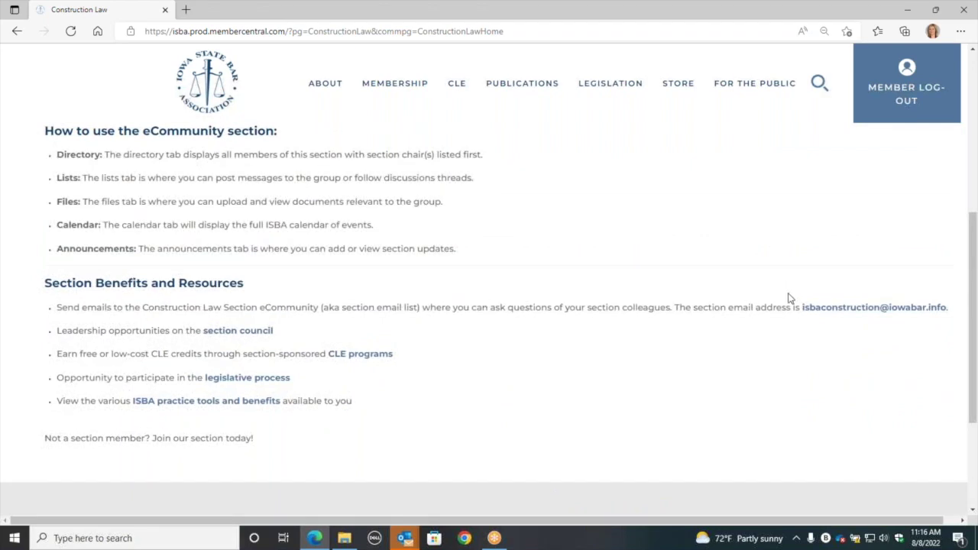
Open a new Outlook message from the section email address link, and close it without saving
left_click(846, 309)
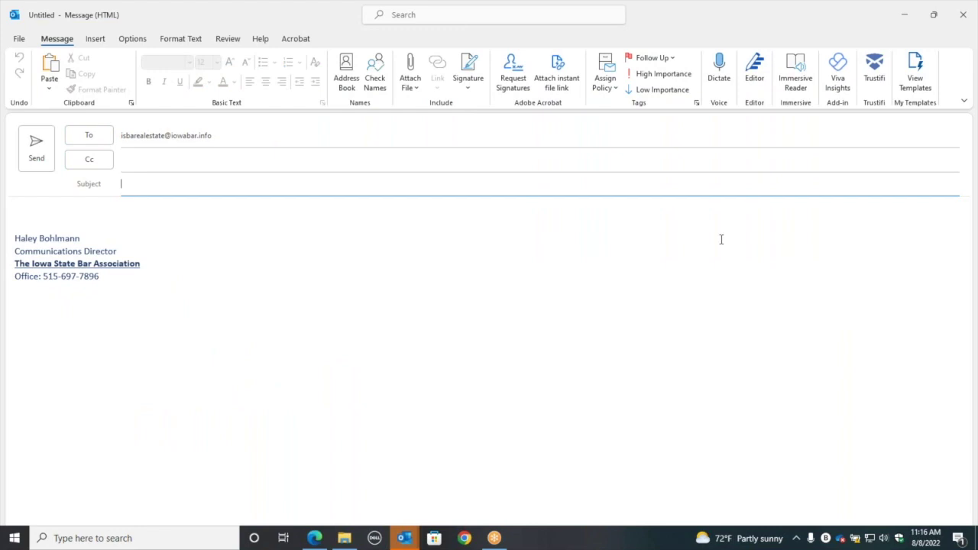
left_click(962, 22)
left_click(493, 303)
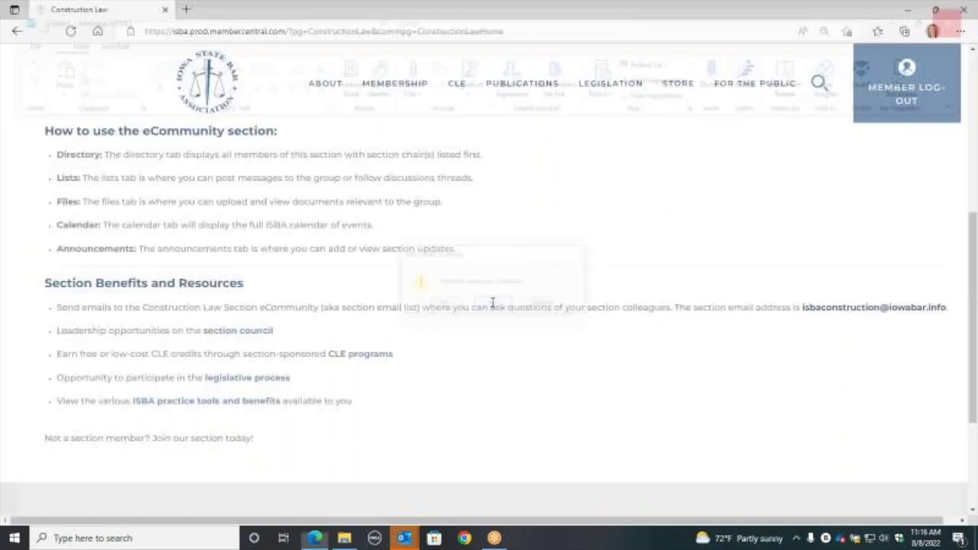
Revisit the Construction Law lists, and return to the home page to view the welcome text and usage instructions
scroll(382, 290, "up", 3)
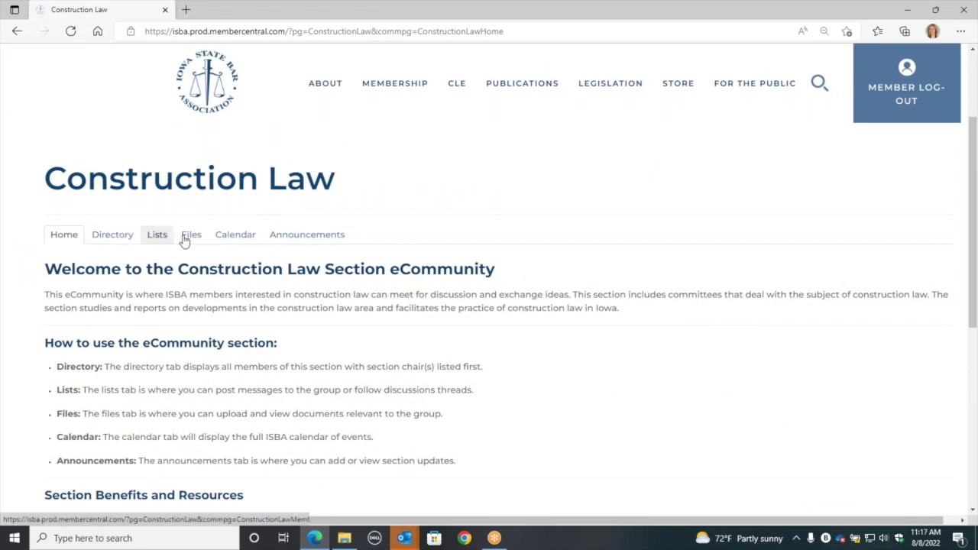
left_click(156, 238)
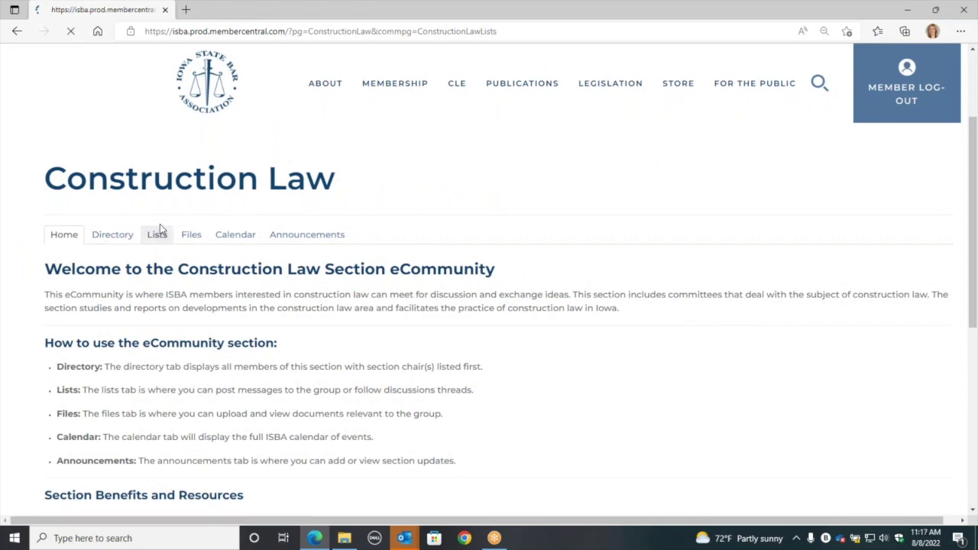
scroll(273, 346, "down", 1)
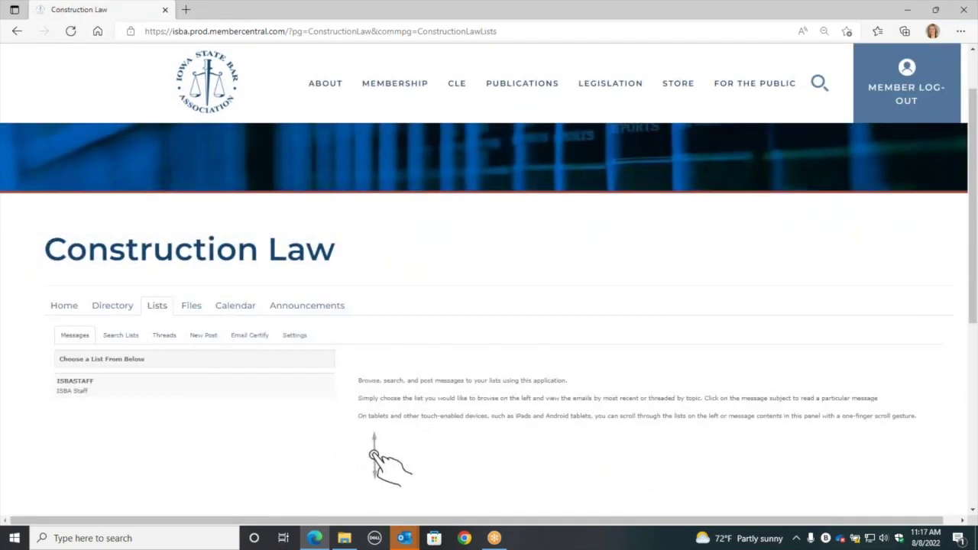
left_click(63, 306)
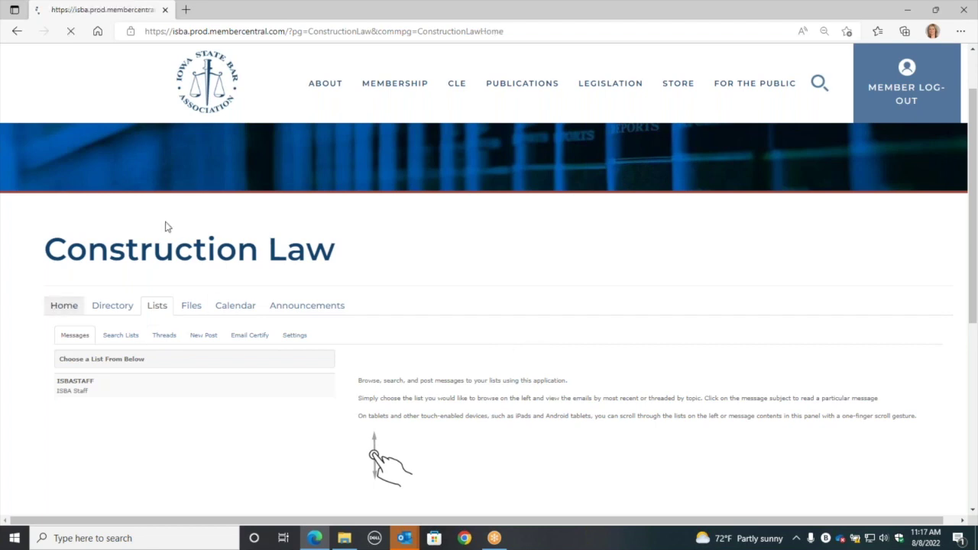
scroll(495, 278, "down", 1)
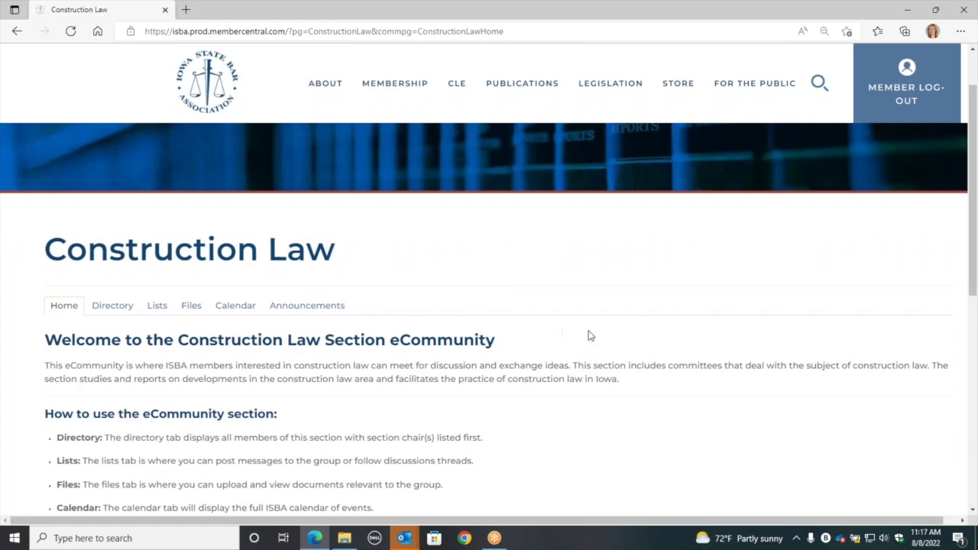
scroll(569, 345, "down", 1)
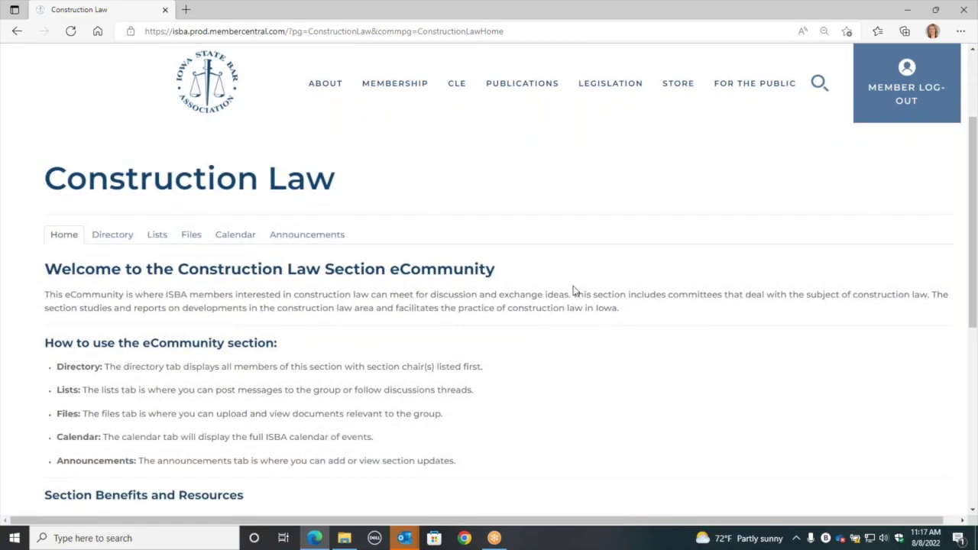